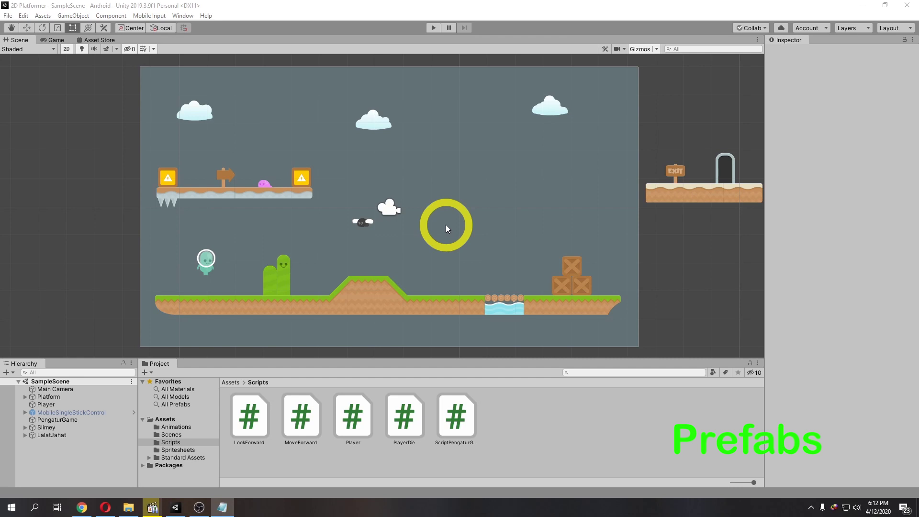
# Play-test the game by walking the player character right, then stop play mode.
pyautogui.click(434, 28)
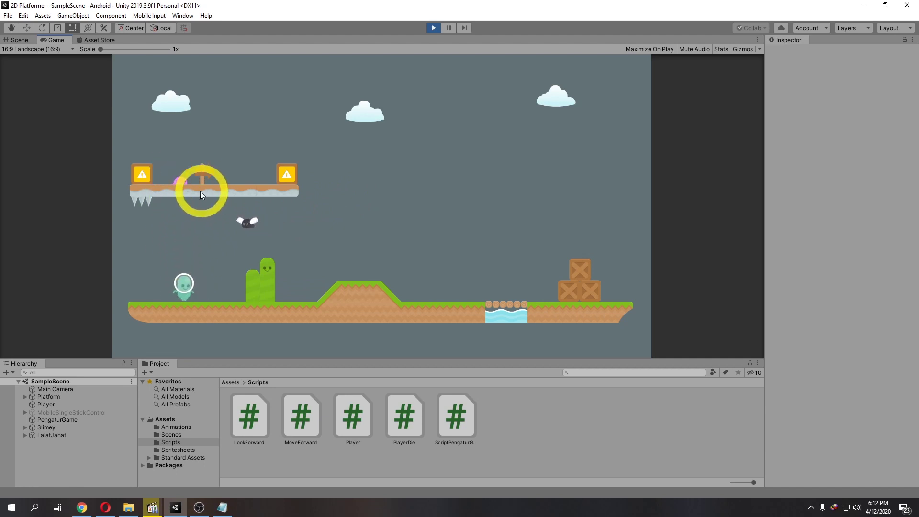
pyautogui.press('Right')
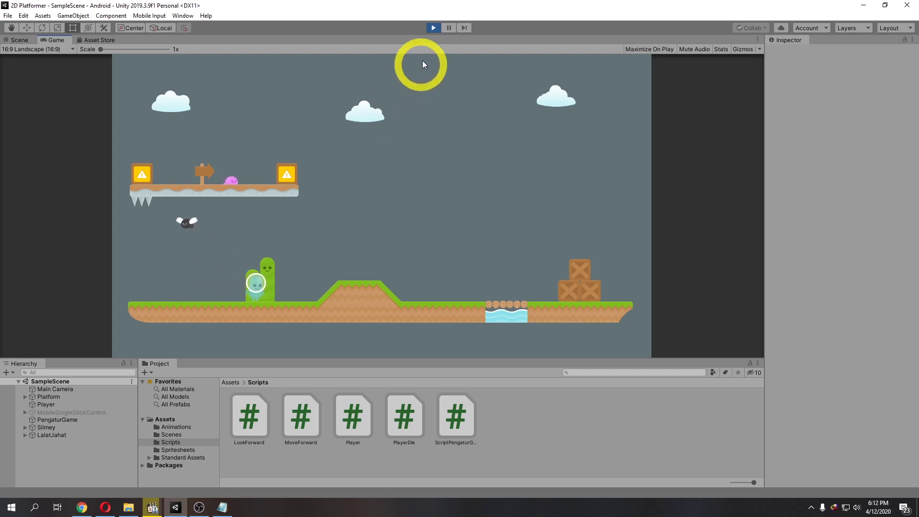
pyautogui.click(433, 27)
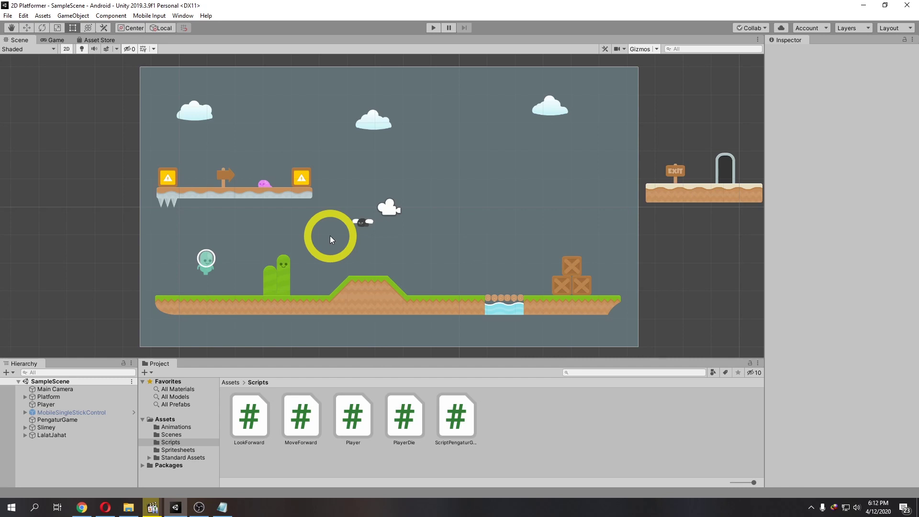
# Create a folder named 'Prefabs' under Assets and open it.
pyautogui.click(164, 419)
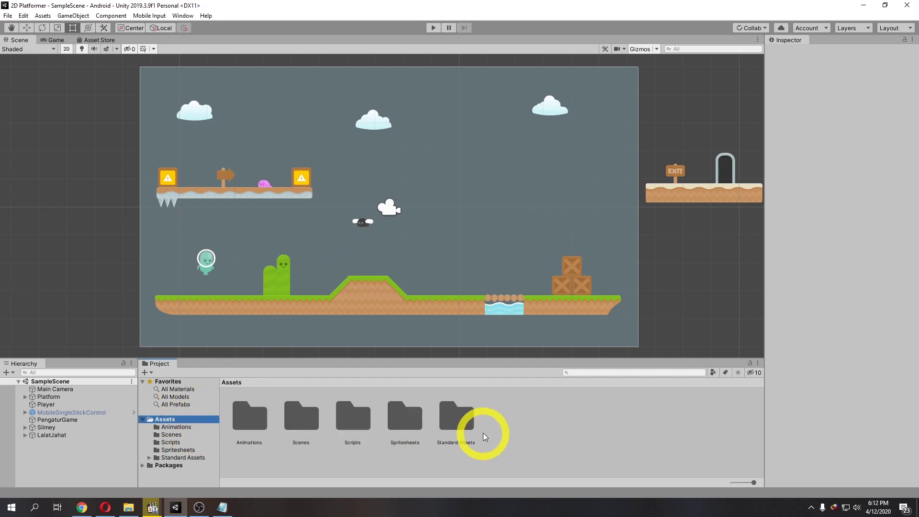
pyautogui.rightClick(503, 424)
pyautogui.moveTo(582, 188)
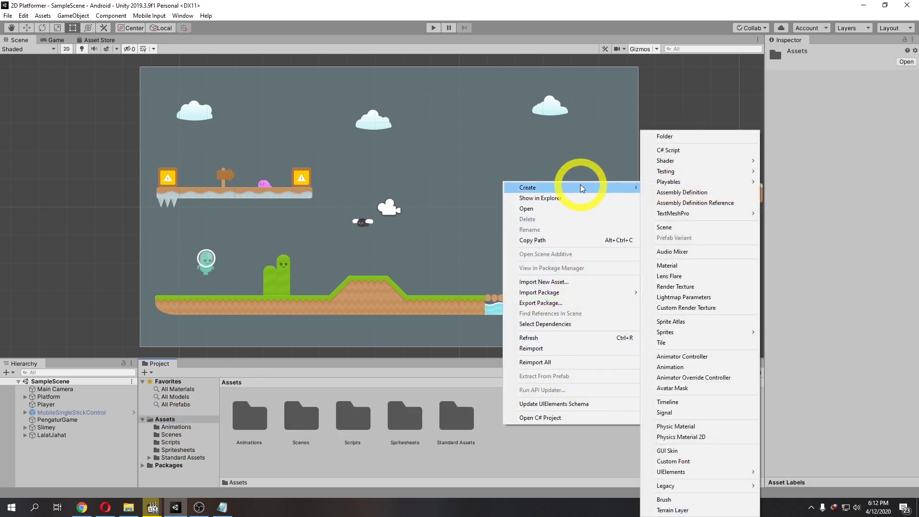
pyautogui.click(680, 138)
pyautogui.write('Prefabs')
pyautogui.press('Return')
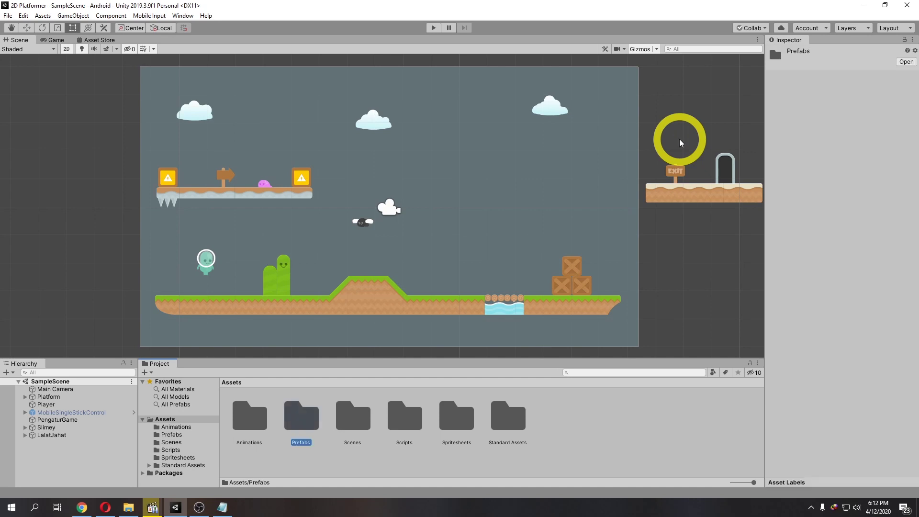
pyautogui.press('Return')
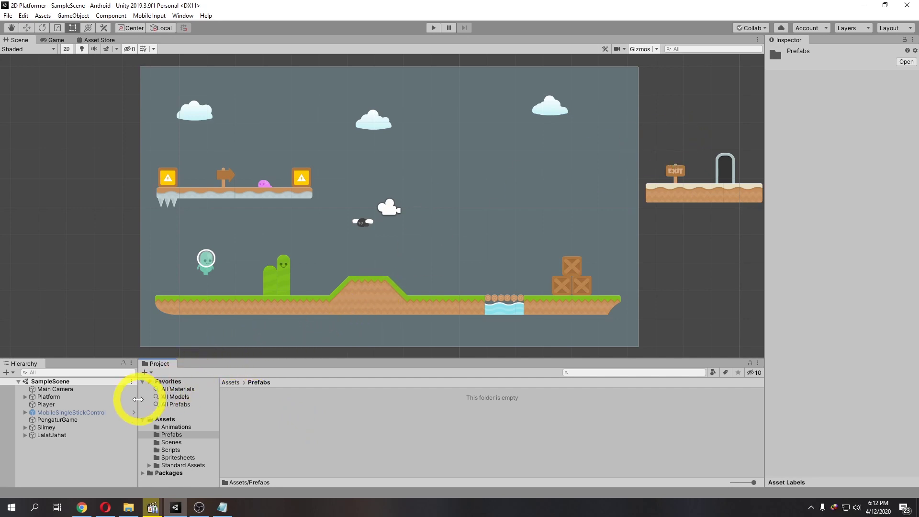
# Drag Slimey and LalatJahat from the Hierarchy into Prefabs to make them prefab assets.
pyautogui.click(55, 428)
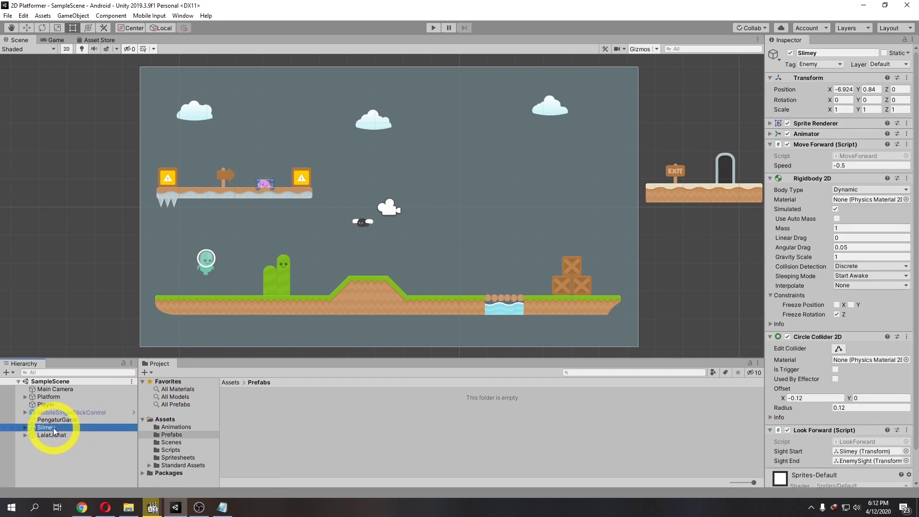
pyautogui.moveTo(51, 427); pyautogui.dragTo(258, 412)
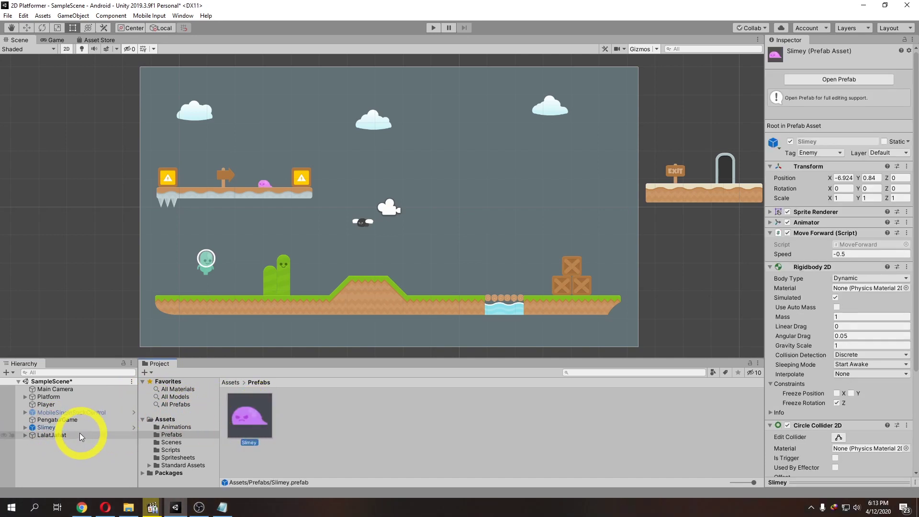
pyautogui.click(60, 436)
pyautogui.moveTo(61, 436); pyautogui.dragTo(326, 421)
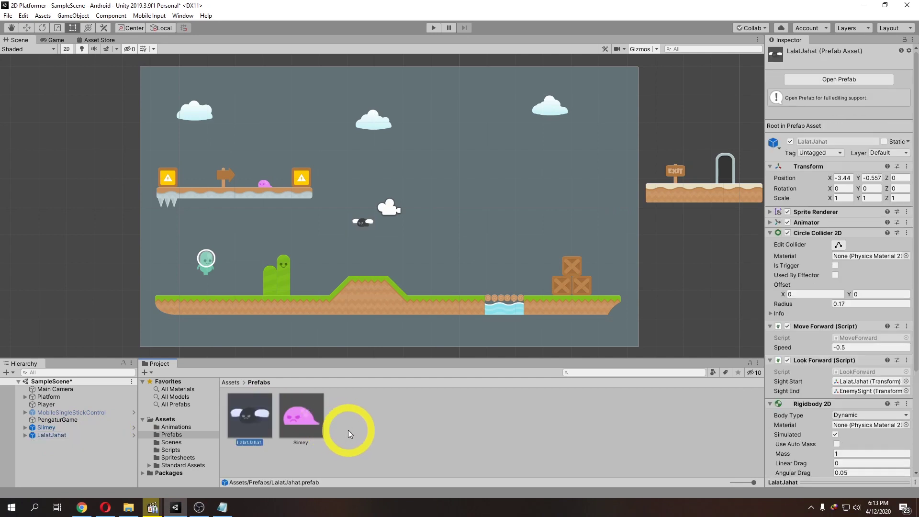
# Compare the upper-platform Slimey instance with the new Slimey prefab asset.
pyautogui.click(264, 183)
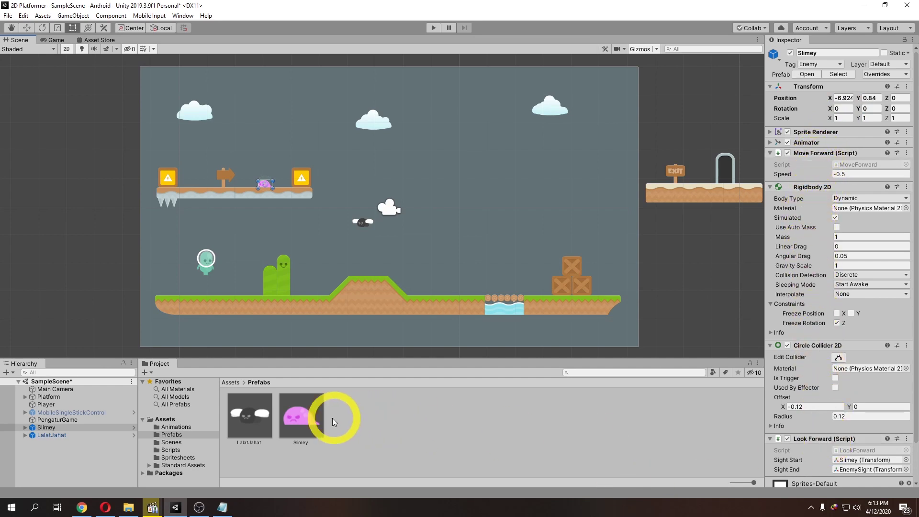
pyautogui.click(303, 422)
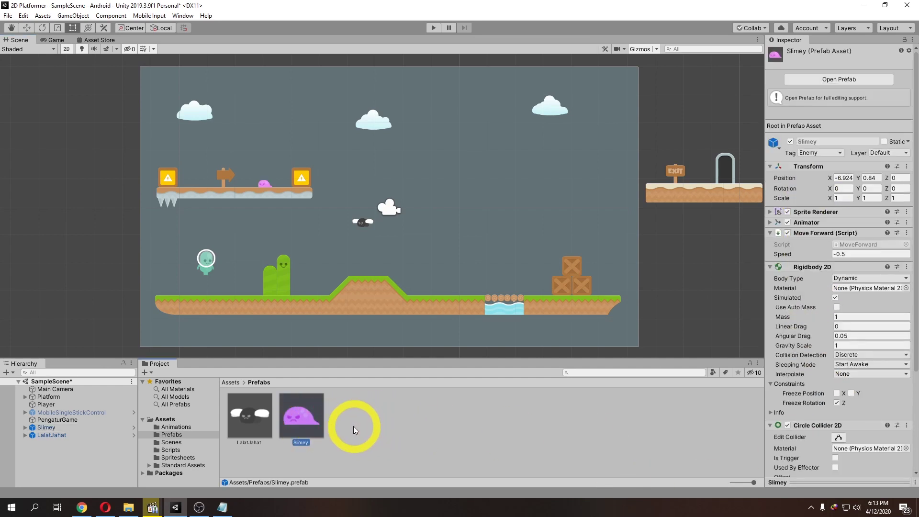
pyautogui.click(356, 424)
# Drop a Slimey prefab copy onto the ground near the water, then compare it with the prefab.
pyautogui.moveTo(320, 407); pyautogui.dragTo(459, 260)
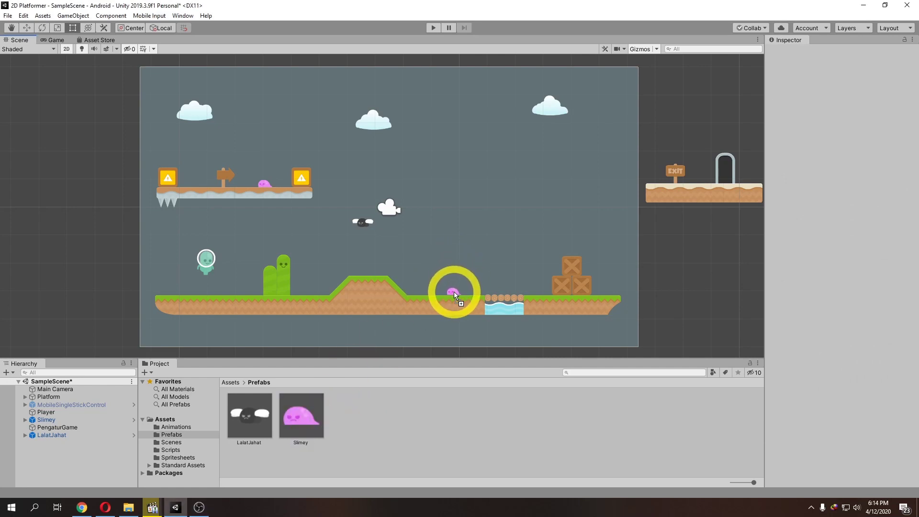
pyautogui.moveTo(454, 292); pyautogui.dragTo(454, 292)
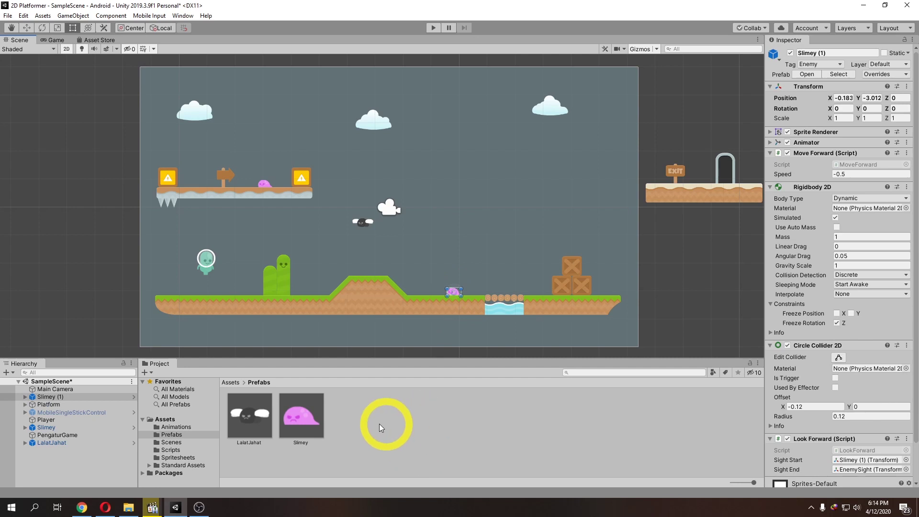
pyautogui.click(320, 410)
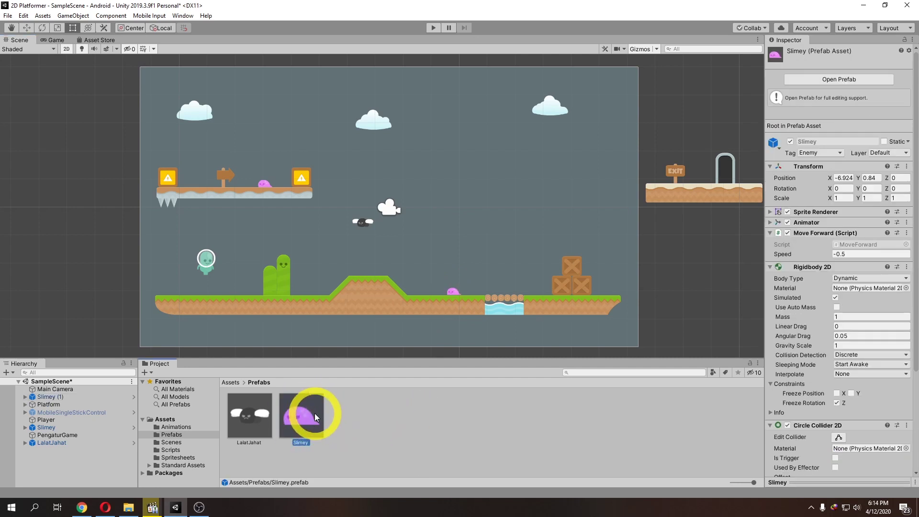
pyautogui.click(263, 183)
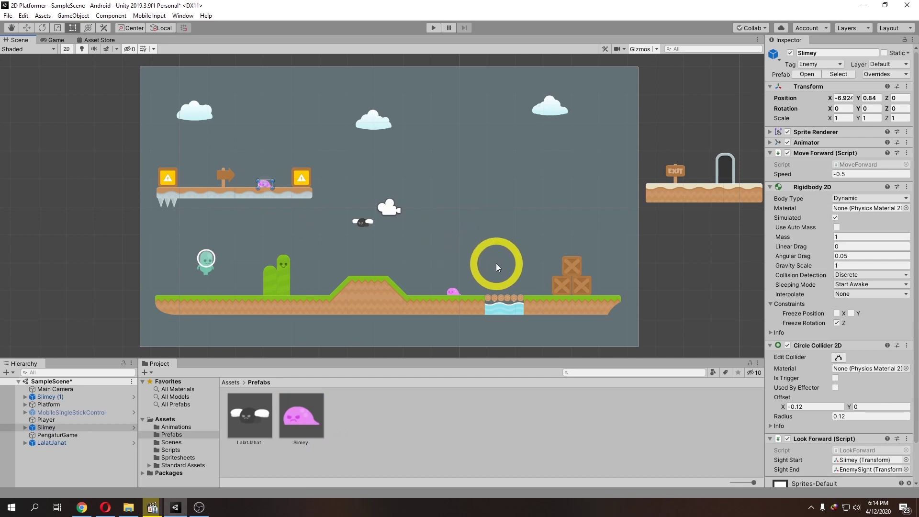
pyautogui.click(306, 417)
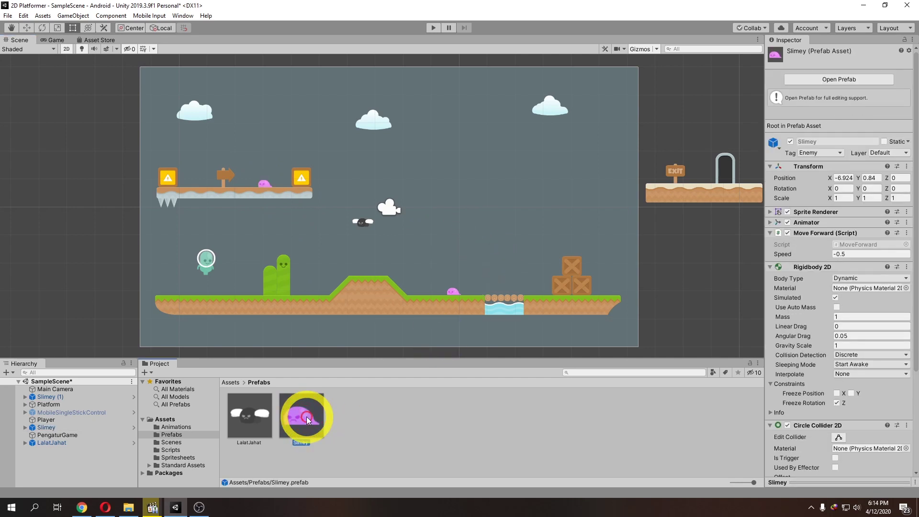
# Change the Slimey prefab's Move Forward speed from -0.5 to 0.5 and enter play mode.
pyautogui.click(855, 255)
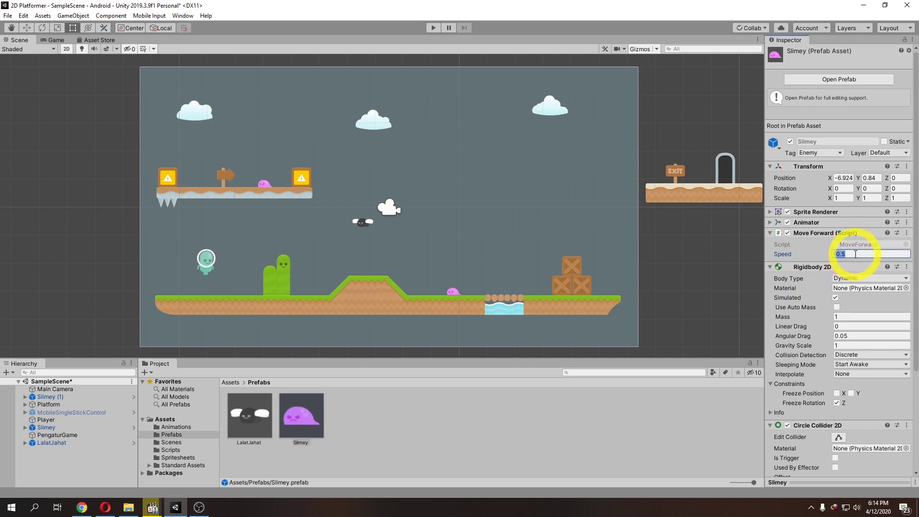
pyautogui.write('0')
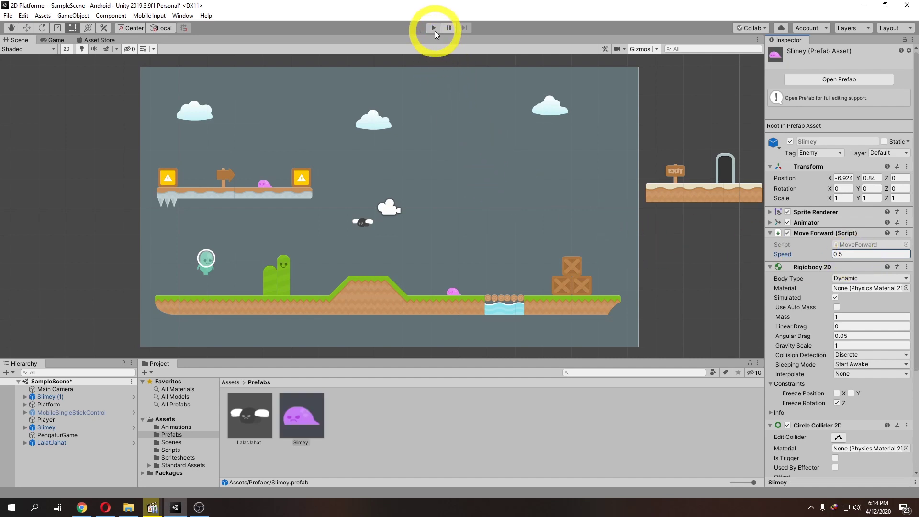
pyautogui.click(432, 29)
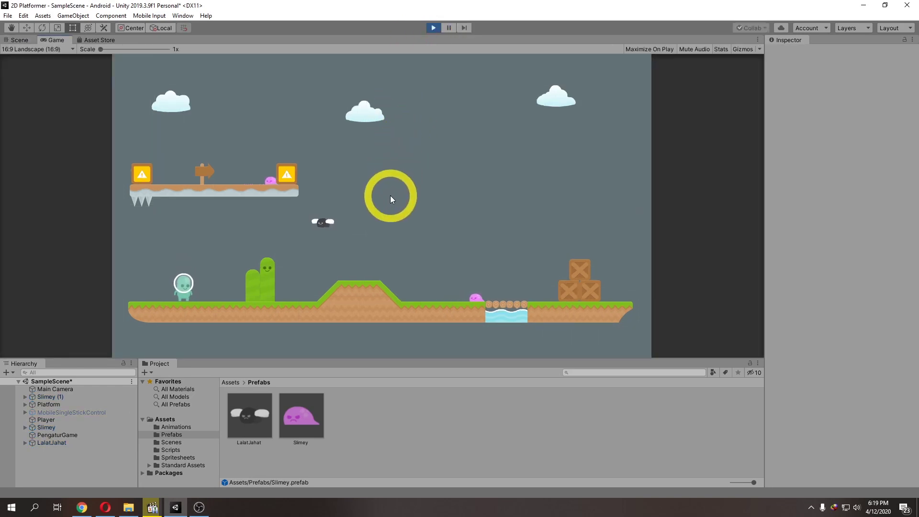
# Stop the game, override the upper-platform Slimey's speed to -0.5, and play again.
pyautogui.click(434, 27)
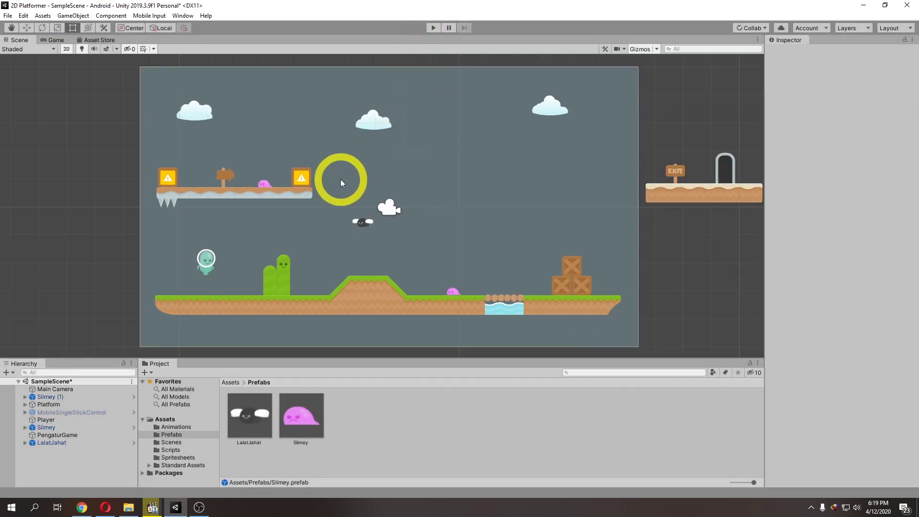
pyautogui.click(264, 186)
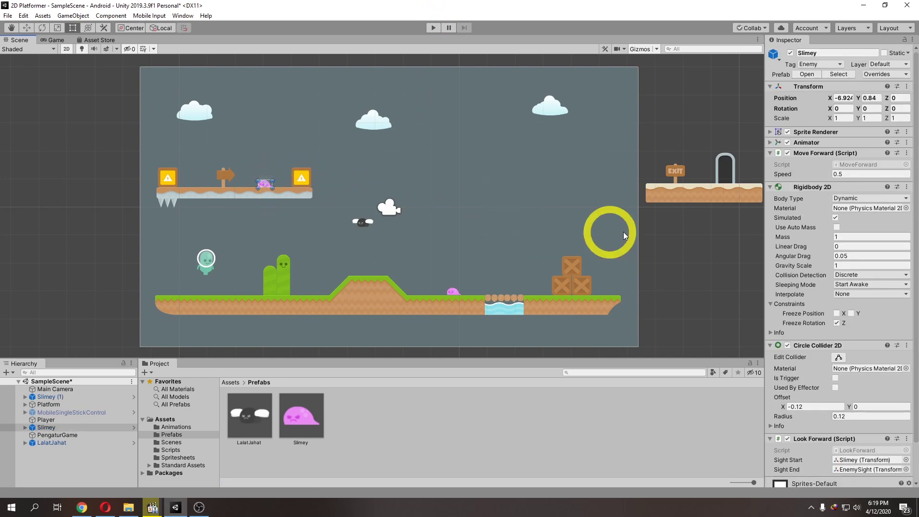
pyautogui.click(848, 176)
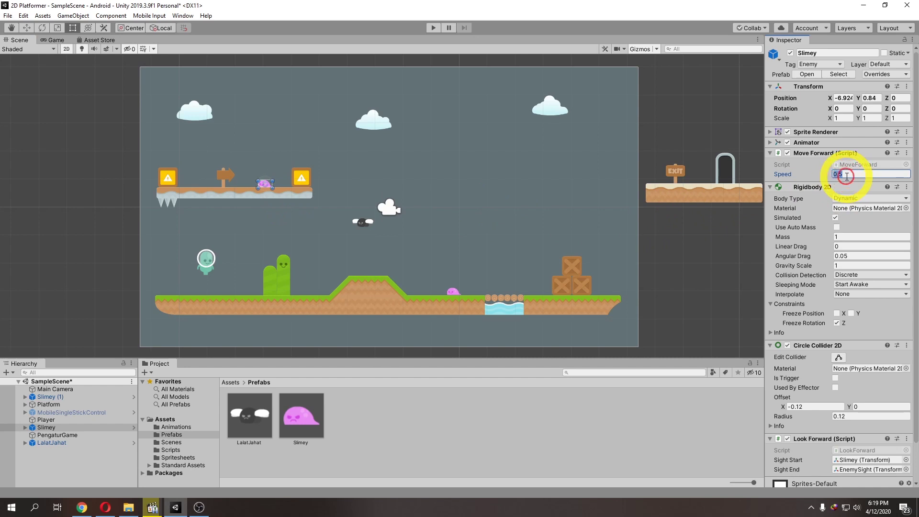
pyautogui.write('-0.')
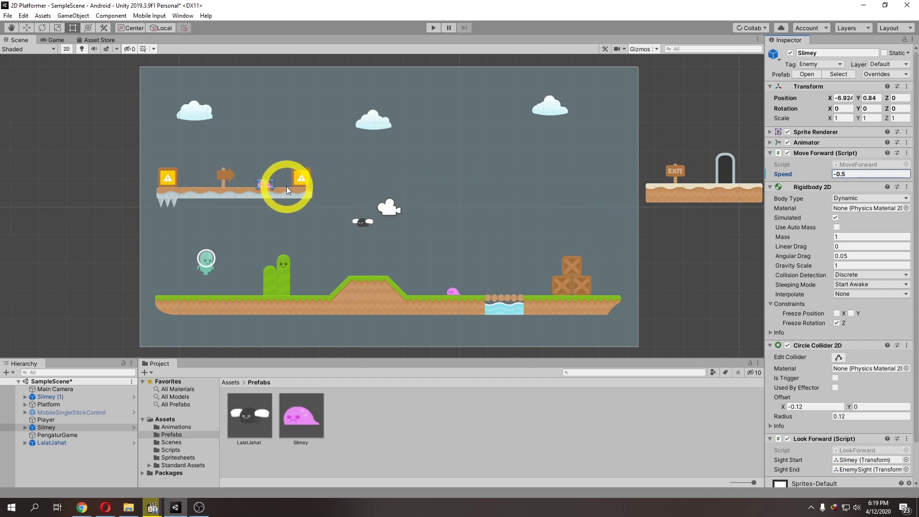
pyautogui.scroll(2, 453, 287)
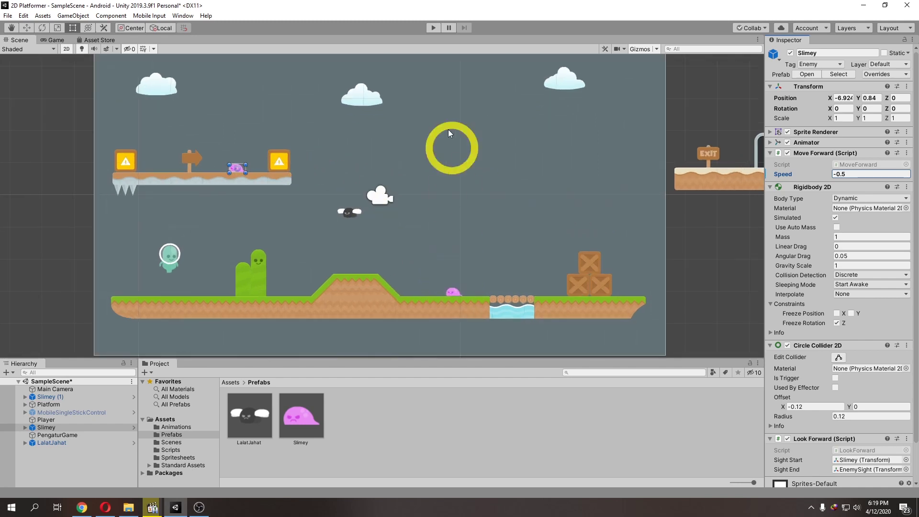
pyautogui.click(432, 29)
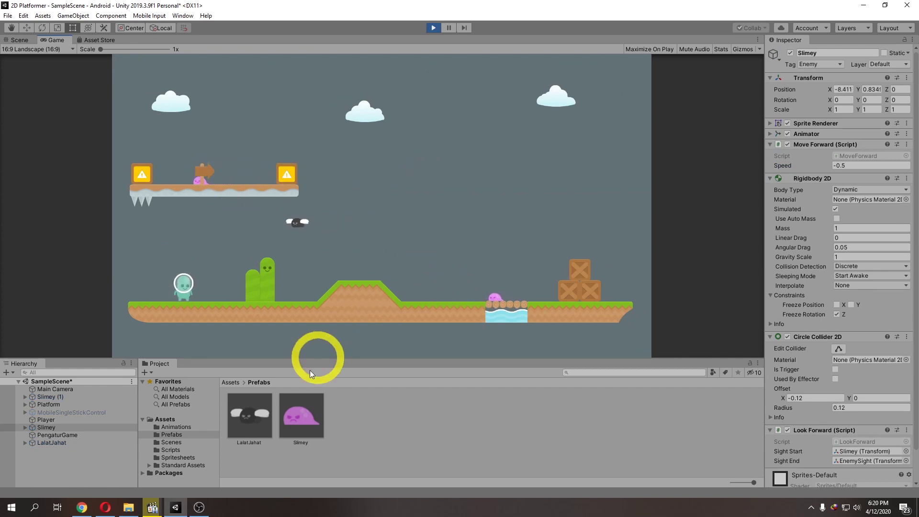
# Exit play mode and view the upper-platform Slimey's prefab overrides list.
pyautogui.click(432, 28)
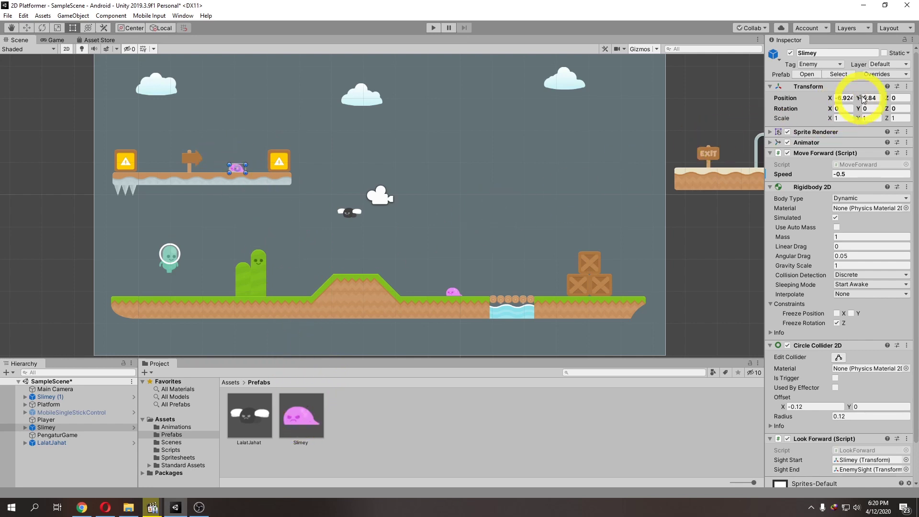
pyautogui.click(902, 76)
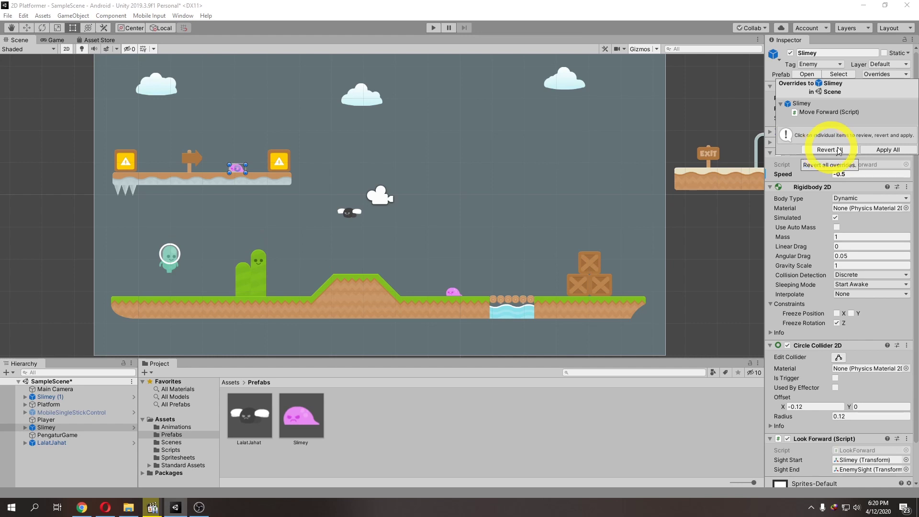
# Apply All overrides so the Slimey prefab gets speed -0.5, then verify on the asset.
pyautogui.click(886, 152)
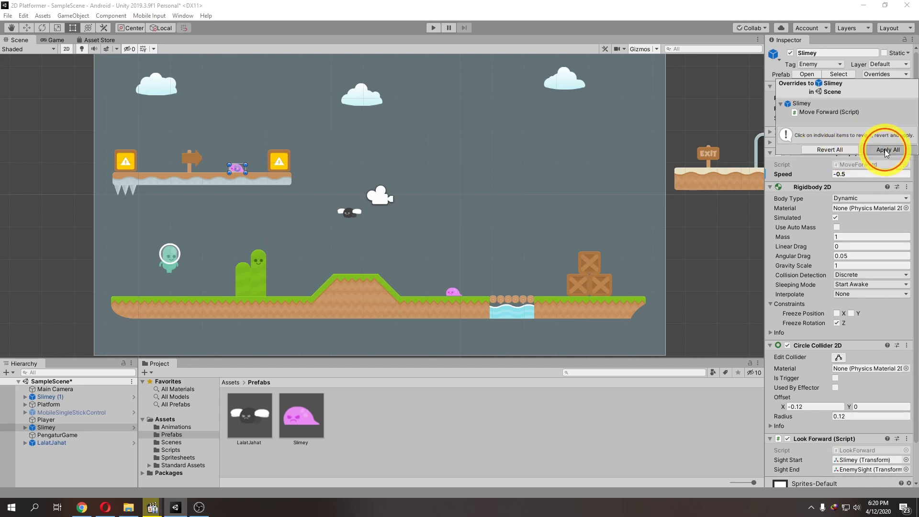
pyautogui.click(306, 430)
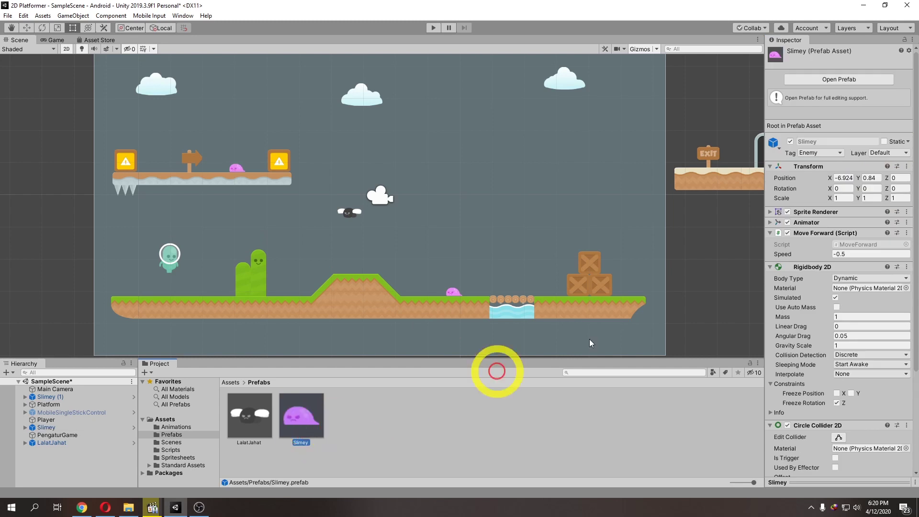
pyautogui.click(221, 171)
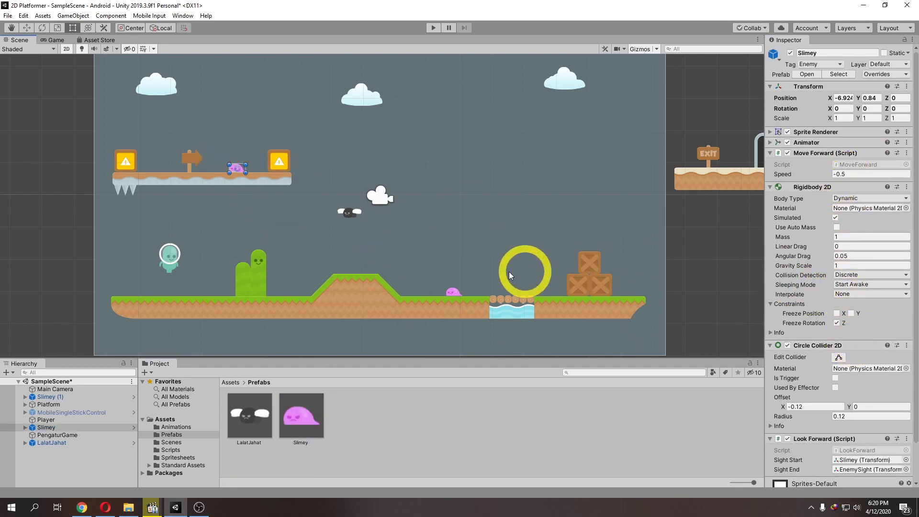
# Check that ground Slimey (1) has speed -0.5, then play-test and stop the game.
pyautogui.click(454, 291)
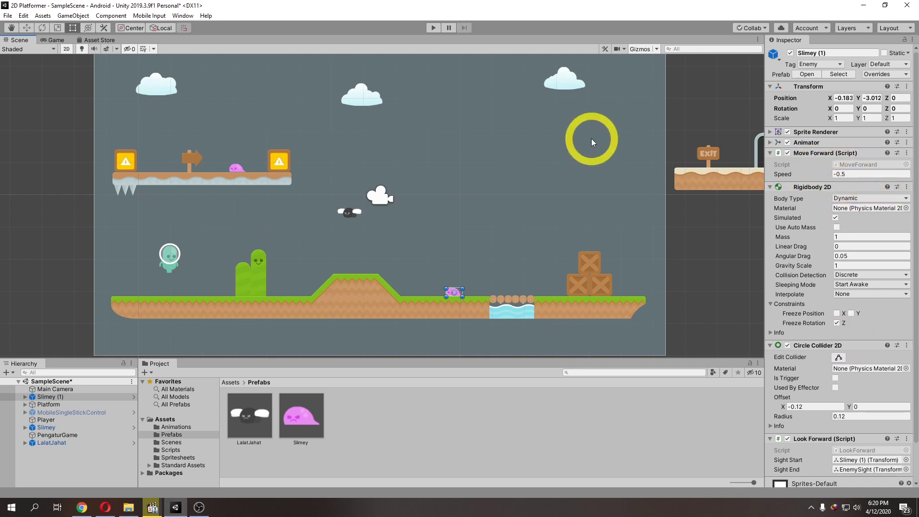
pyautogui.click(433, 28)
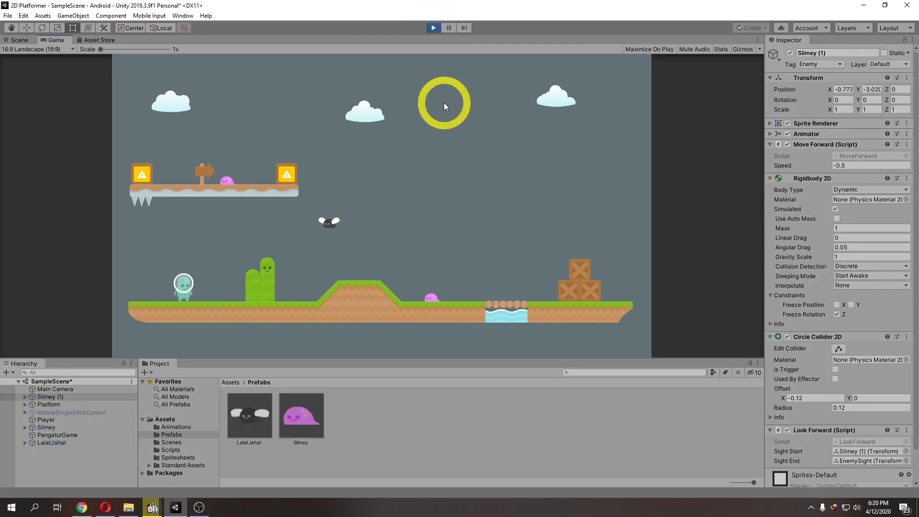
pyautogui.click(433, 27)
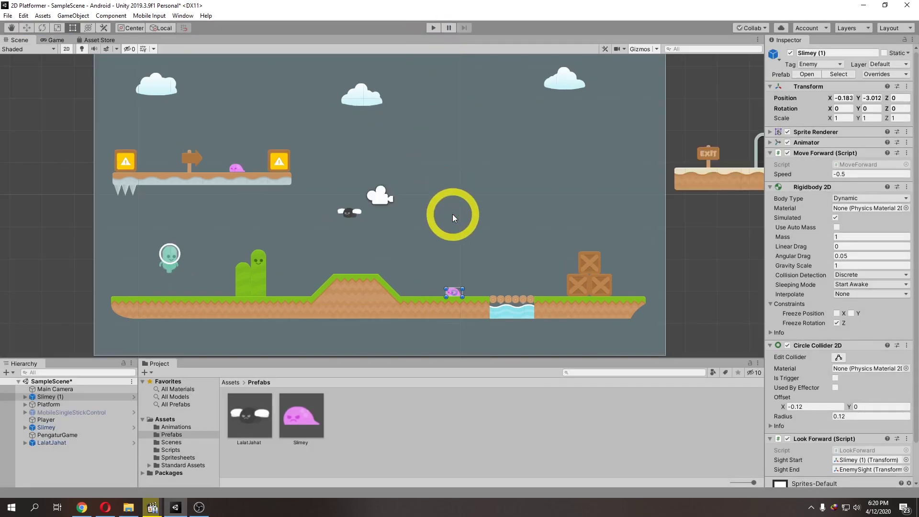